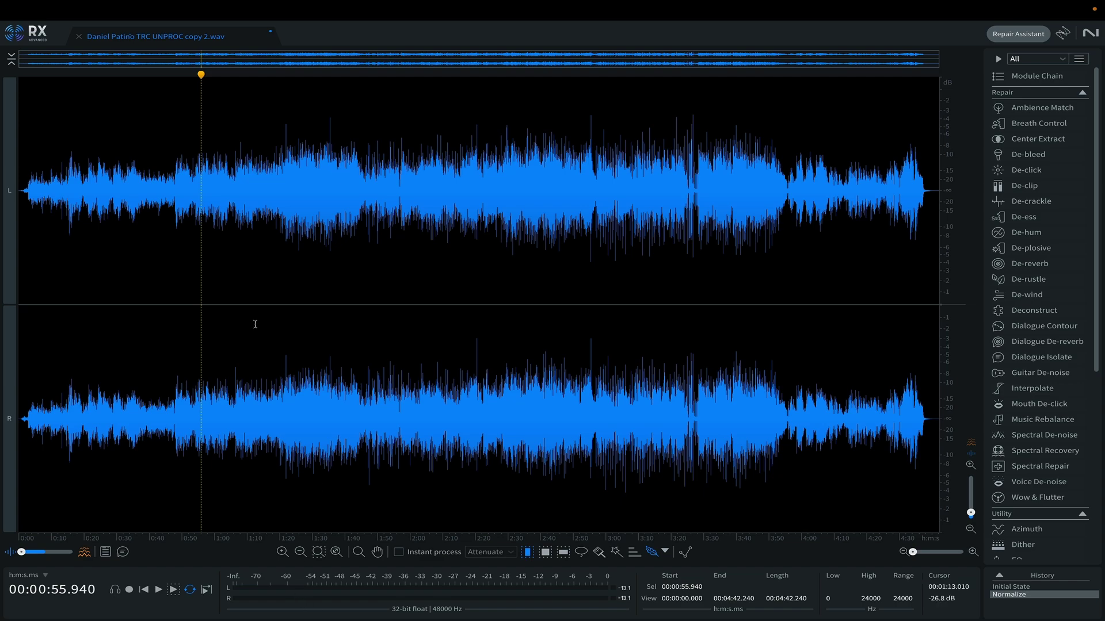
{"action": "scroll", "coordinate": [242, 310], "scroll_direction": "up", "scroll_amount": 3}
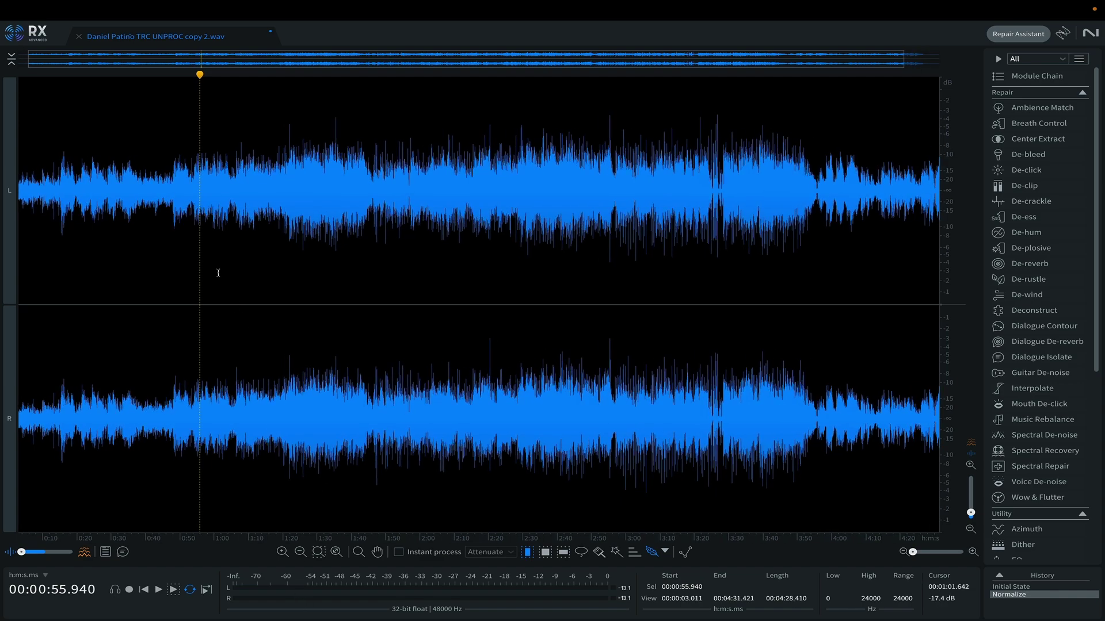
{"action": "scroll", "coordinate": [218, 274], "scroll_direction": "up", "scroll_amount": 2}
{"action": "scroll", "coordinate": [218, 274], "scroll_direction": "up", "scroll_amount": 2}
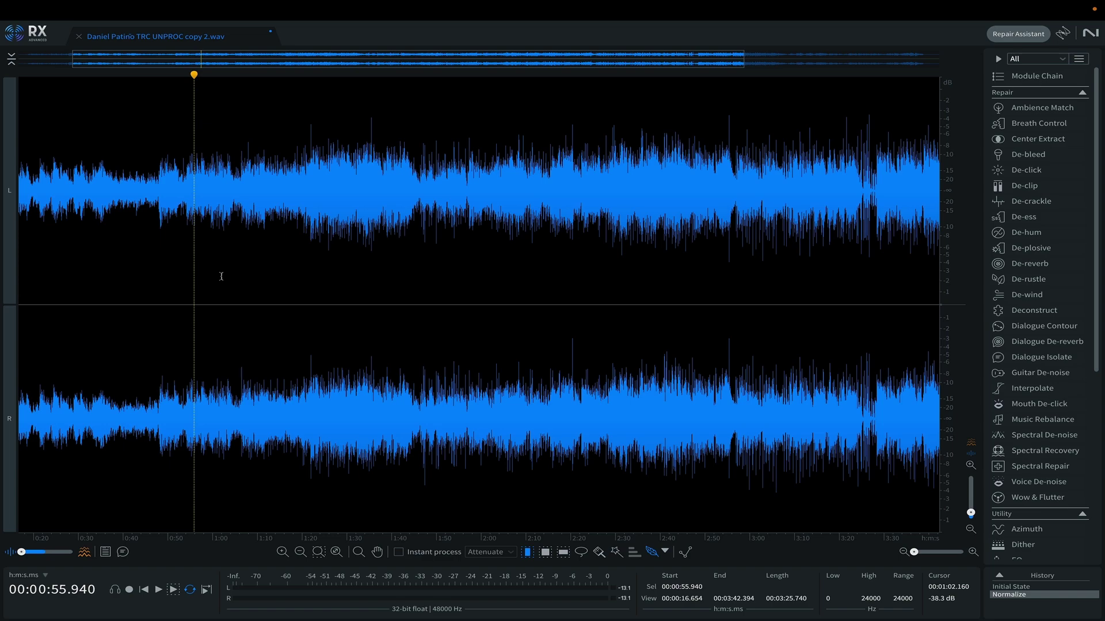
{"action": "scroll", "coordinate": [221, 277], "scroll_direction": "up", "scroll_amount": 5}
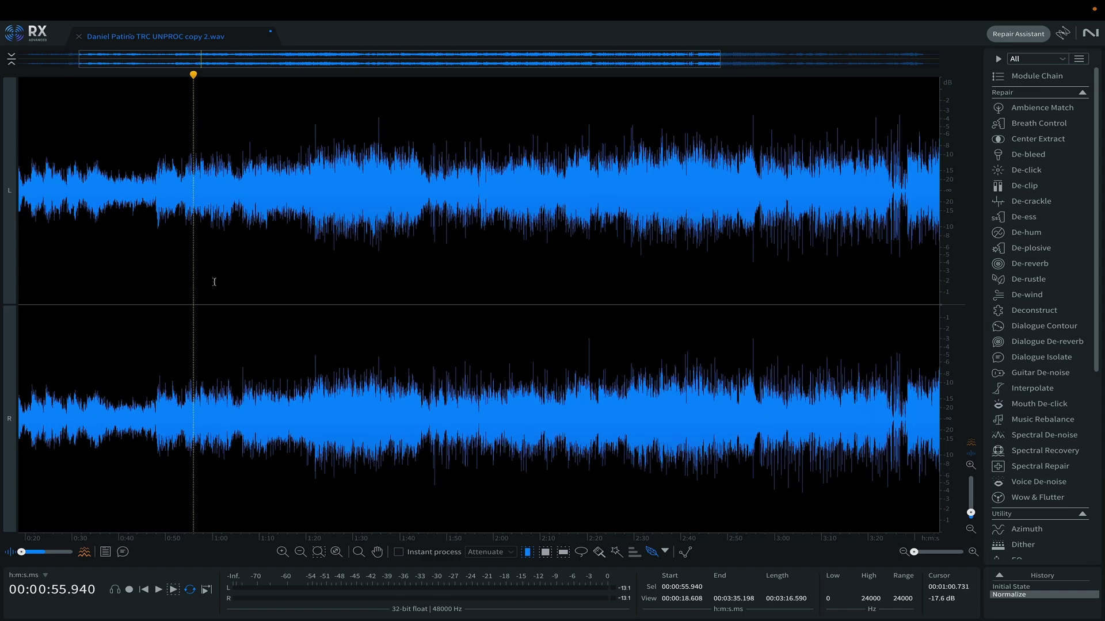
{"action": "scroll", "coordinate": [216, 259], "scroll_direction": "up", "scroll_amount": 5}
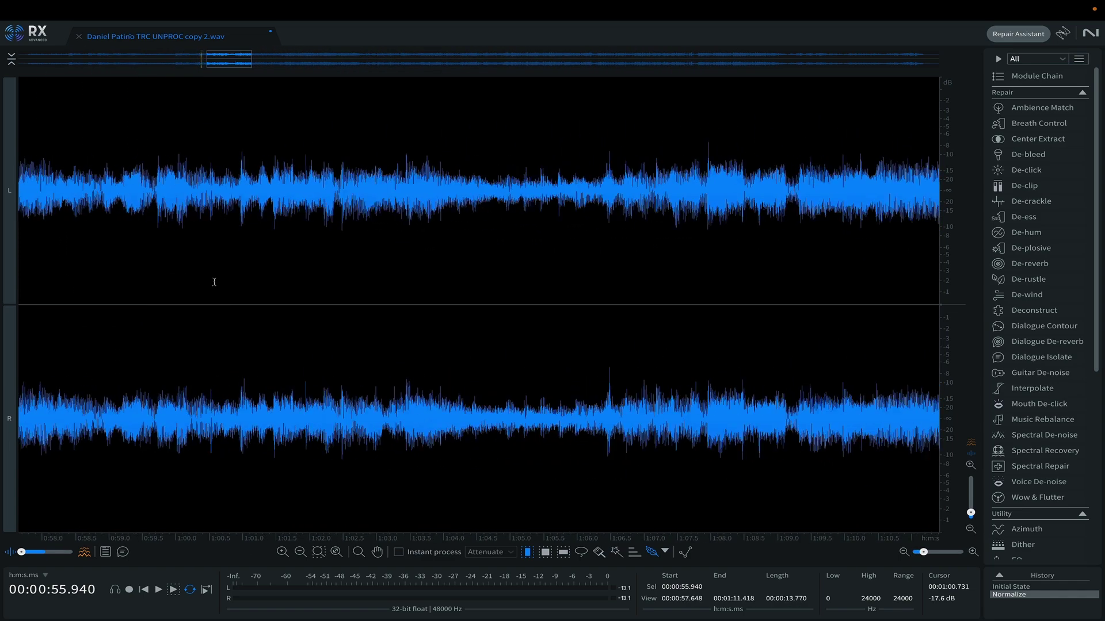
Place the playhead at 1:00.688, zoom to sample level, then out to about 0.06 seconds
{"action": "left_click", "coordinate": [222, 201]}
{"action": "scroll", "coordinate": [221, 200], "scroll_direction": "up", "scroll_amount": 3}
{"action": "scroll", "coordinate": [222, 200], "scroll_direction": "up", "scroll_amount": 4}
{"action": "scroll", "coordinate": [222, 201], "scroll_direction": "up", "scroll_amount": 4}
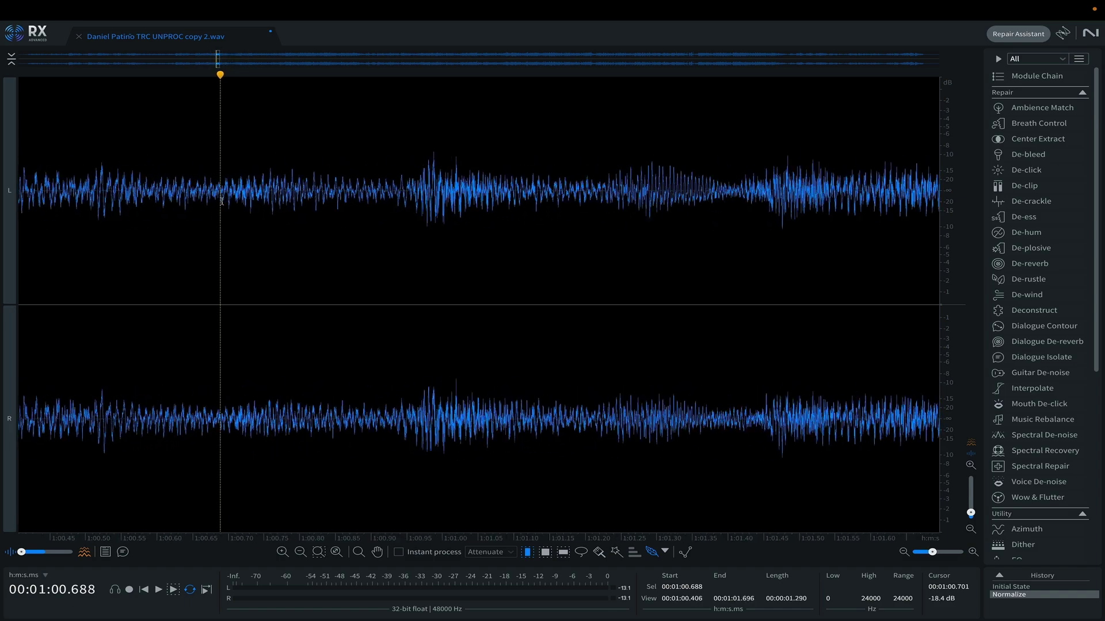
{"action": "scroll", "coordinate": [222, 201], "scroll_direction": "up", "scroll_amount": 4}
{"action": "scroll", "coordinate": [222, 200], "scroll_direction": "up", "scroll_amount": 3}
{"action": "scroll", "coordinate": [222, 200], "scroll_direction": "up", "scroll_amount": 4}
{"action": "scroll", "coordinate": [222, 200], "scroll_direction": "up", "scroll_amount": 4}
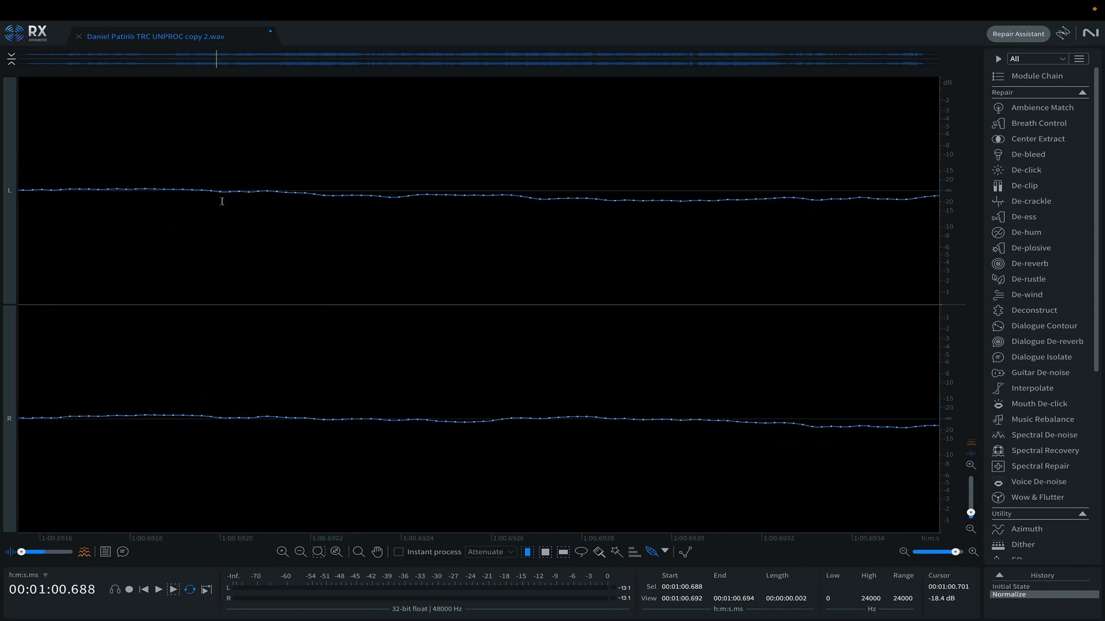
{"action": "scroll", "coordinate": [222, 200], "scroll_direction": "up", "scroll_amount": 3}
{"action": "scroll", "coordinate": [222, 200], "scroll_direction": "up", "scroll_amount": 3}
{"action": "scroll", "coordinate": [222, 201], "scroll_direction": "up", "scroll_amount": 1}
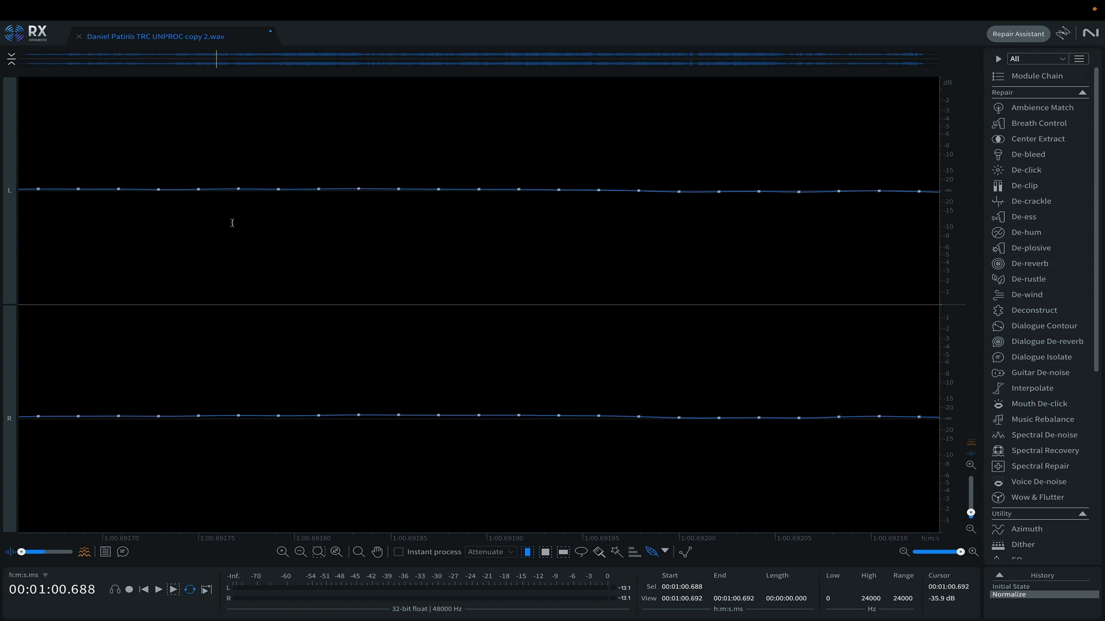
{"action": "scroll", "coordinate": [232, 223], "scroll_direction": "down", "scroll_amount": 2}
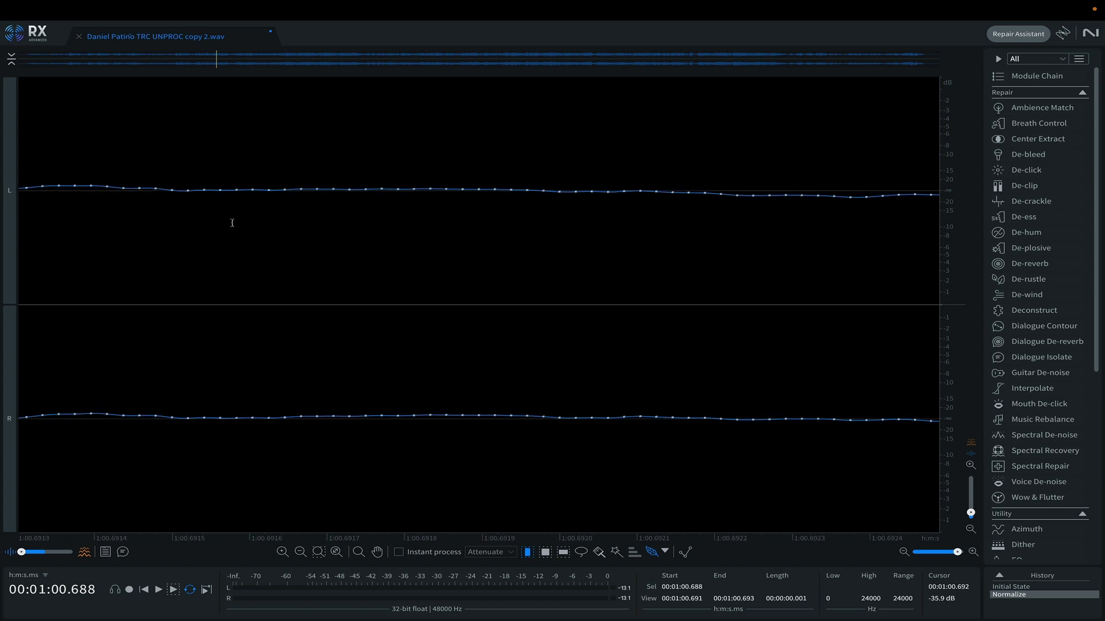
{"action": "scroll", "coordinate": [232, 223], "scroll_direction": "down", "scroll_amount": 2}
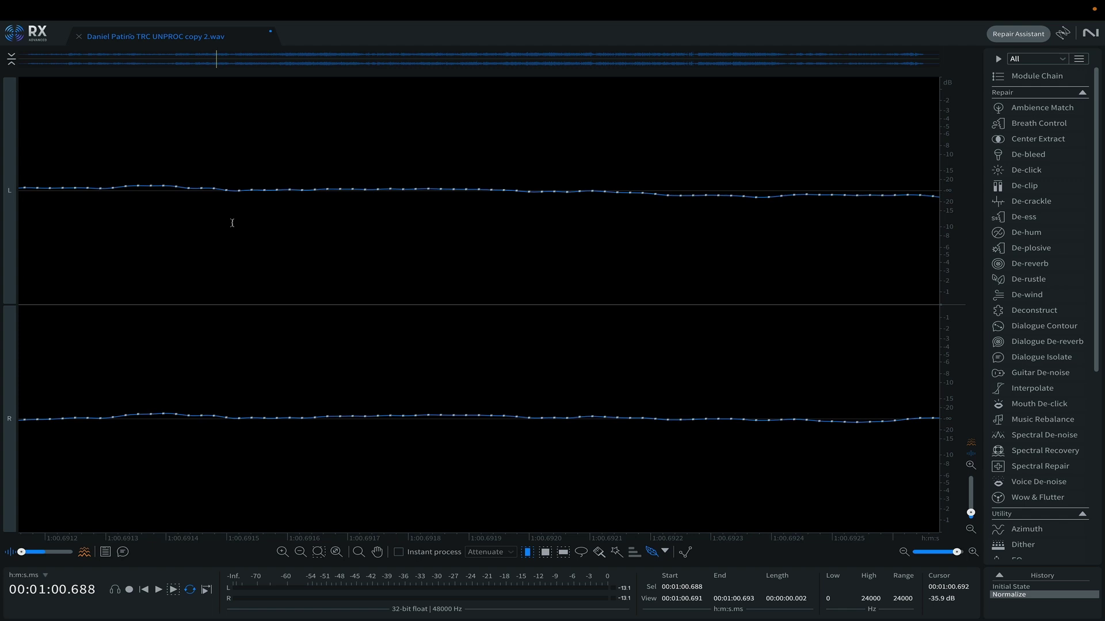
{"action": "scroll", "coordinate": [232, 223], "scroll_direction": "down", "scroll_amount": 1}
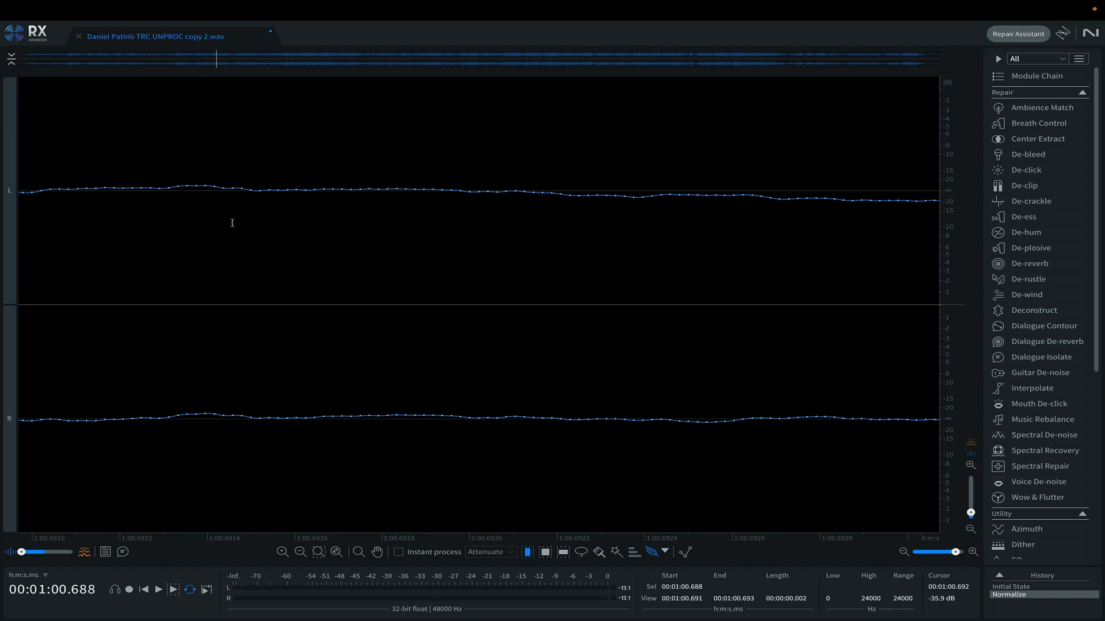
{"action": "scroll", "coordinate": [232, 222], "scroll_direction": "down", "scroll_amount": 1}
{"action": "scroll", "coordinate": [232, 223], "scroll_direction": "down", "scroll_amount": 1}
{"action": "scroll", "coordinate": [233, 223], "scroll_direction": "down", "scroll_amount": 1}
{"action": "scroll", "coordinate": [232, 224], "scroll_direction": "down", "scroll_amount": 1}
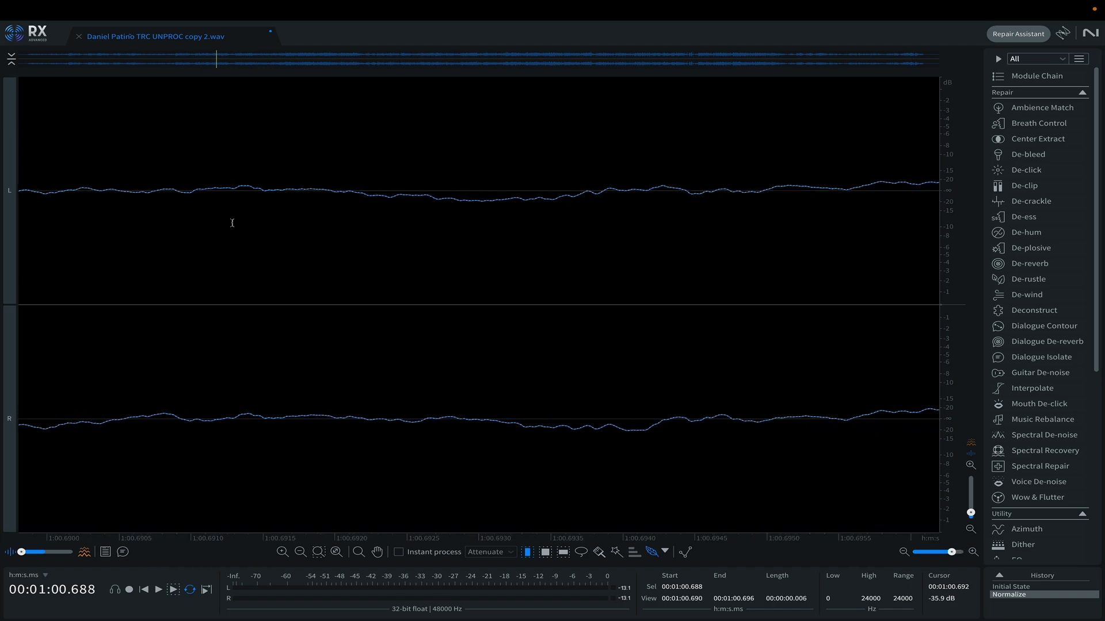
{"action": "scroll", "coordinate": [232, 223], "scroll_direction": "down", "scroll_amount": 2}
{"action": "scroll", "coordinate": [232, 224], "scroll_direction": "down", "scroll_amount": 2}
{"action": "scroll", "coordinate": [233, 223], "scroll_direction": "down", "scroll_amount": 2}
{"action": "scroll", "coordinate": [232, 223], "scroll_direction": "down", "scroll_amount": 2}
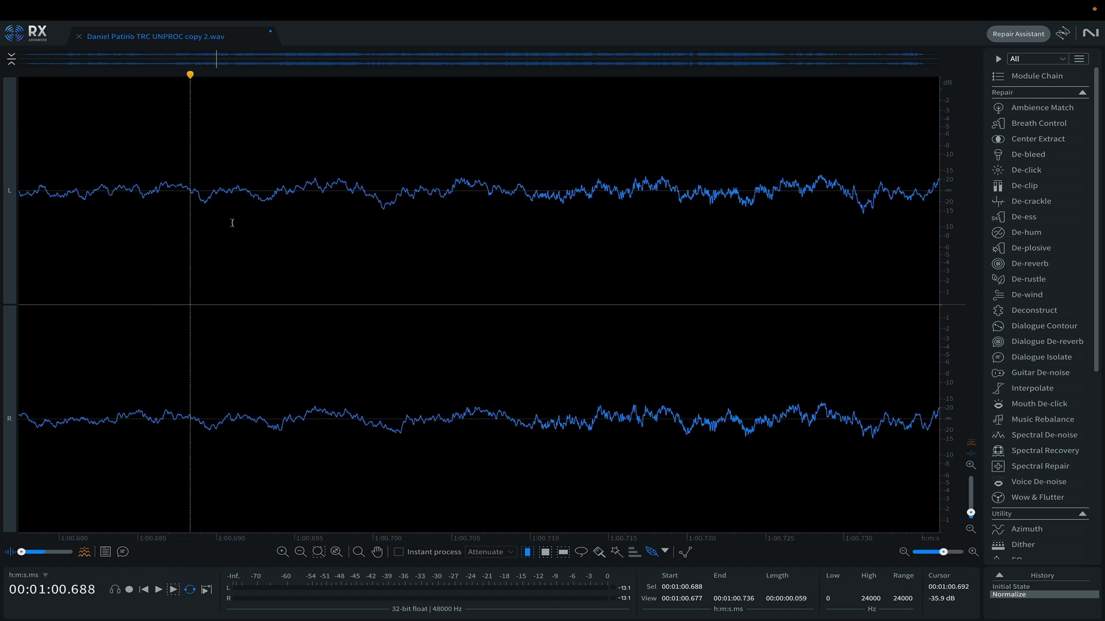
{"action": "scroll", "coordinate": [232, 223], "scroll_direction": "down", "scroll_amount": 2}
{"action": "scroll", "coordinate": [233, 223], "scroll_direction": "down", "scroll_amount": 2}
Select about 0.1 seconds starting at 1:00.666 and show both channels as a spectrogram
{"action": "left_click_drag", "start_coordinate": [165, 206], "coordinate": [458, 249]}
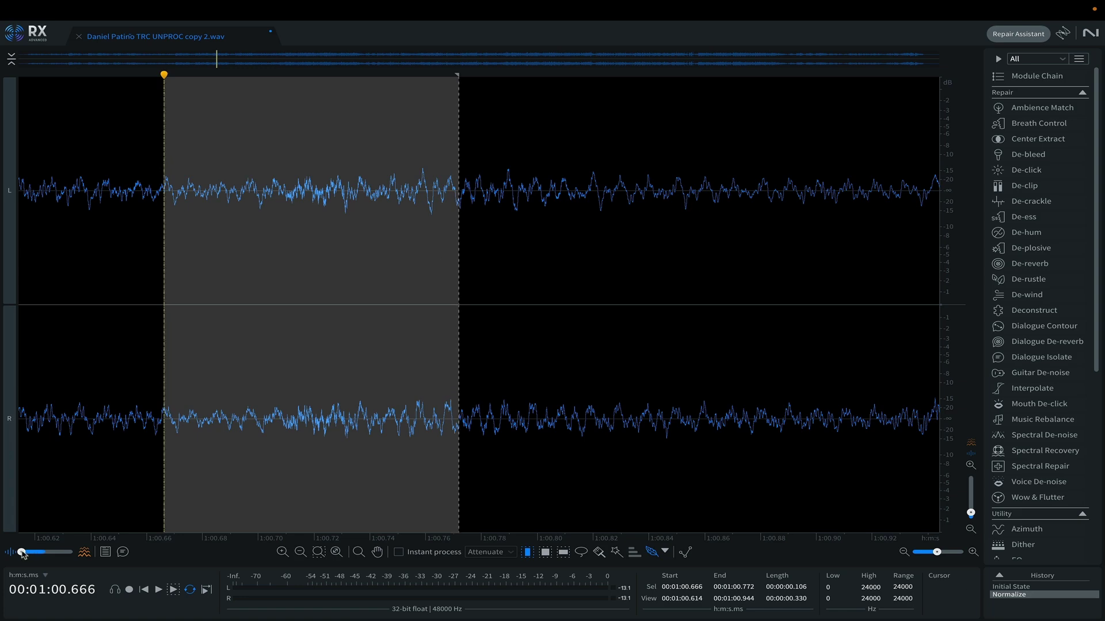
{"action": "left_click_drag", "start_coordinate": [22, 553], "coordinate": [73, 553]}
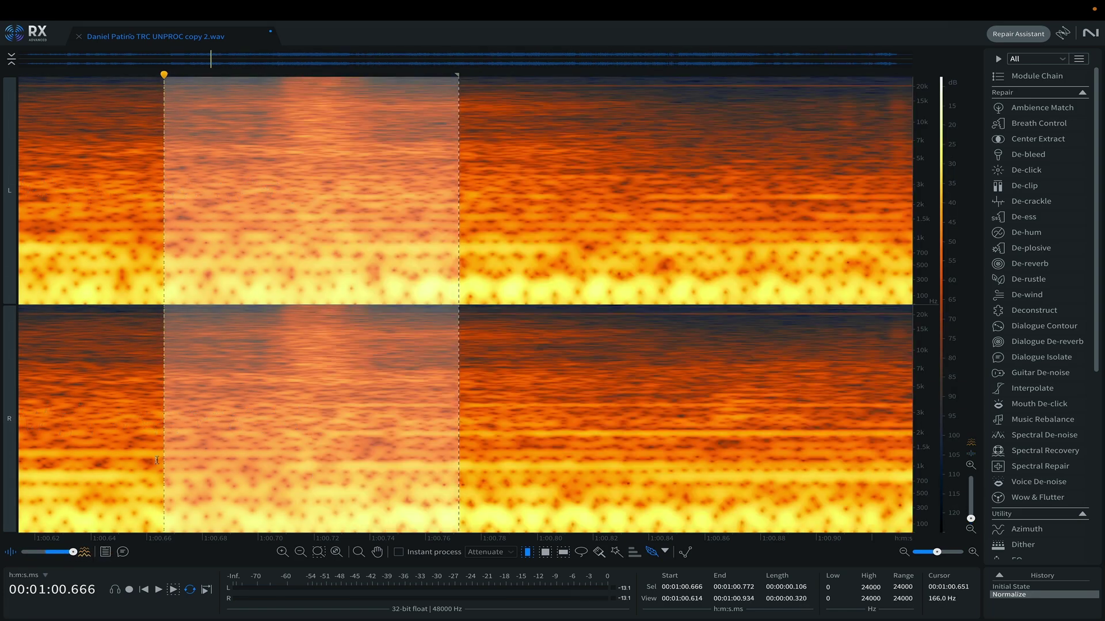
{"action": "scroll", "coordinate": [232, 356], "scroll_direction": "down", "scroll_amount": 3}
{"action": "scroll", "coordinate": [231, 356], "scroll_direction": "down", "scroll_amount": 2}
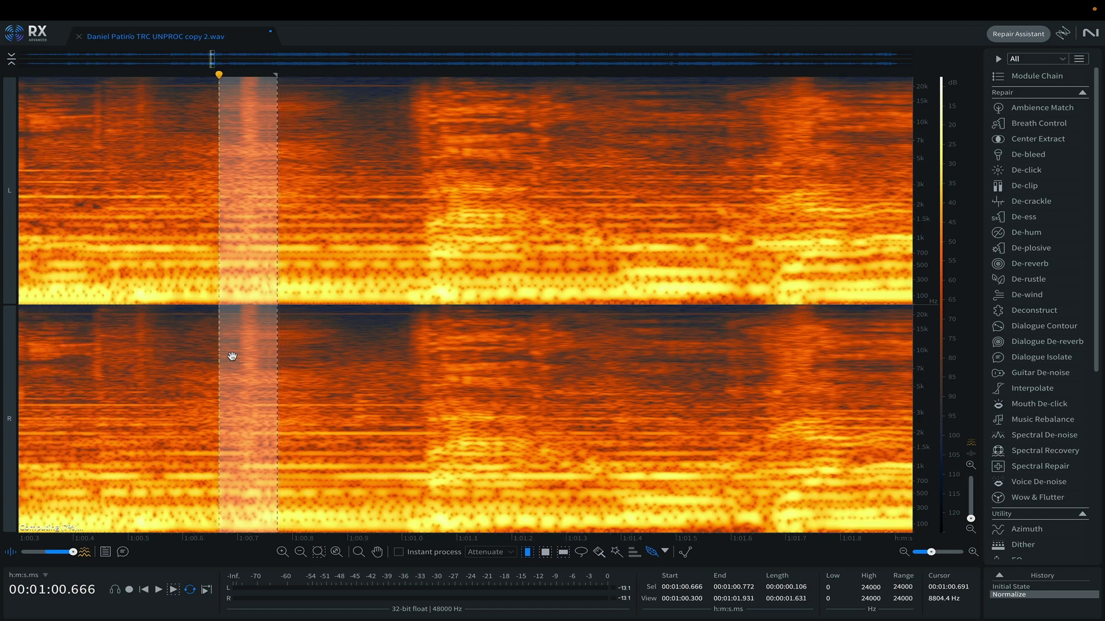
{"action": "scroll", "coordinate": [232, 356], "scroll_direction": "down", "scroll_amount": 2}
{"action": "scroll", "coordinate": [231, 353], "scroll_direction": "down", "scroll_amount": 1}
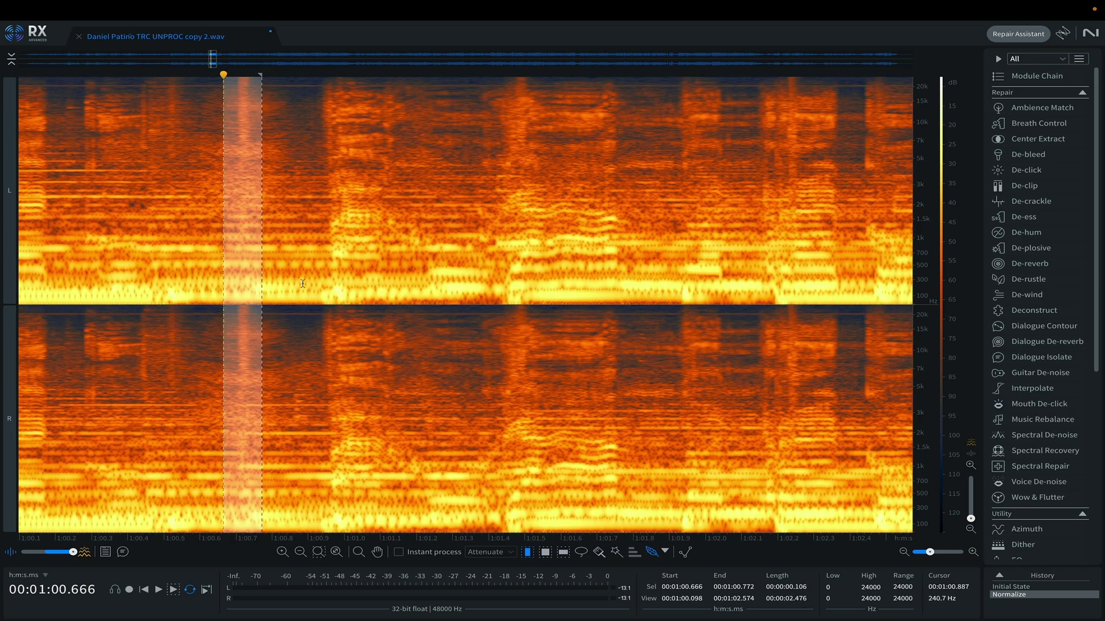
Clear the selection and park the playhead at 1:00.885, zoomed out to several seconds
{"action": "left_click", "coordinate": [302, 311]}
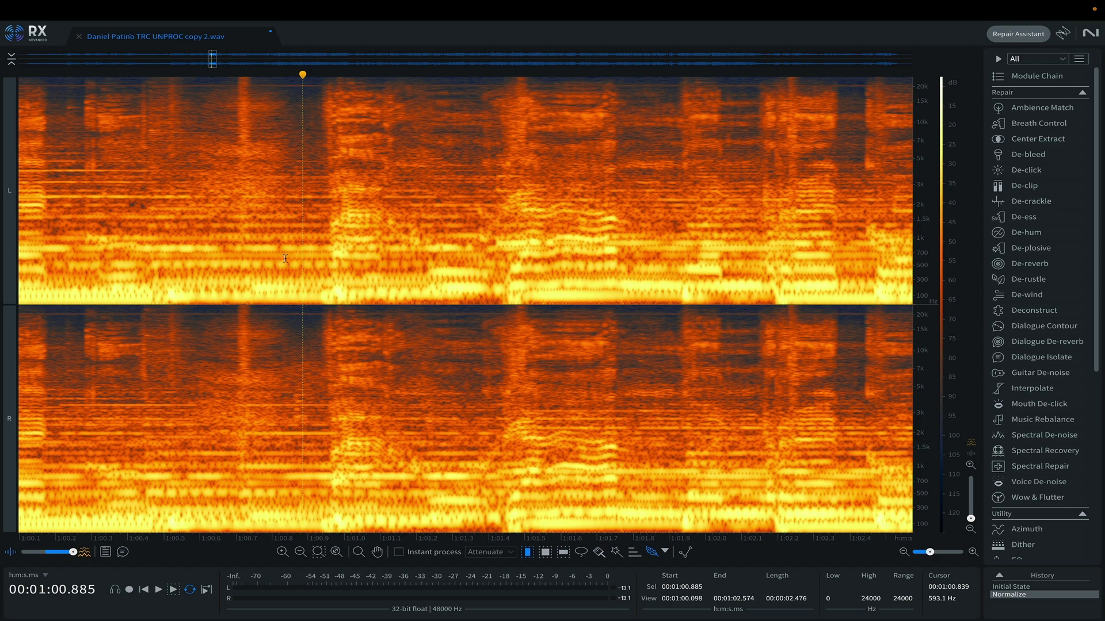
{"action": "scroll", "coordinate": [281, 285], "scroll_direction": "up", "scroll_amount": 2}
{"action": "scroll", "coordinate": [283, 267], "scroll_direction": "up", "scroll_amount": 2}
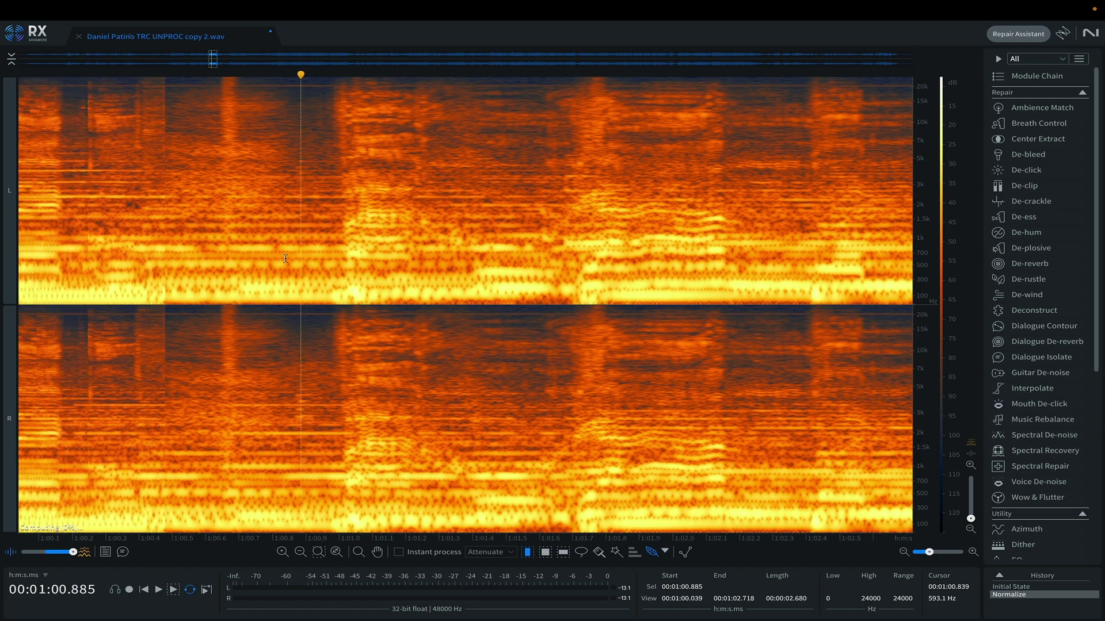
{"action": "scroll", "coordinate": [285, 259], "scroll_direction": "down", "scroll_amount": 3}
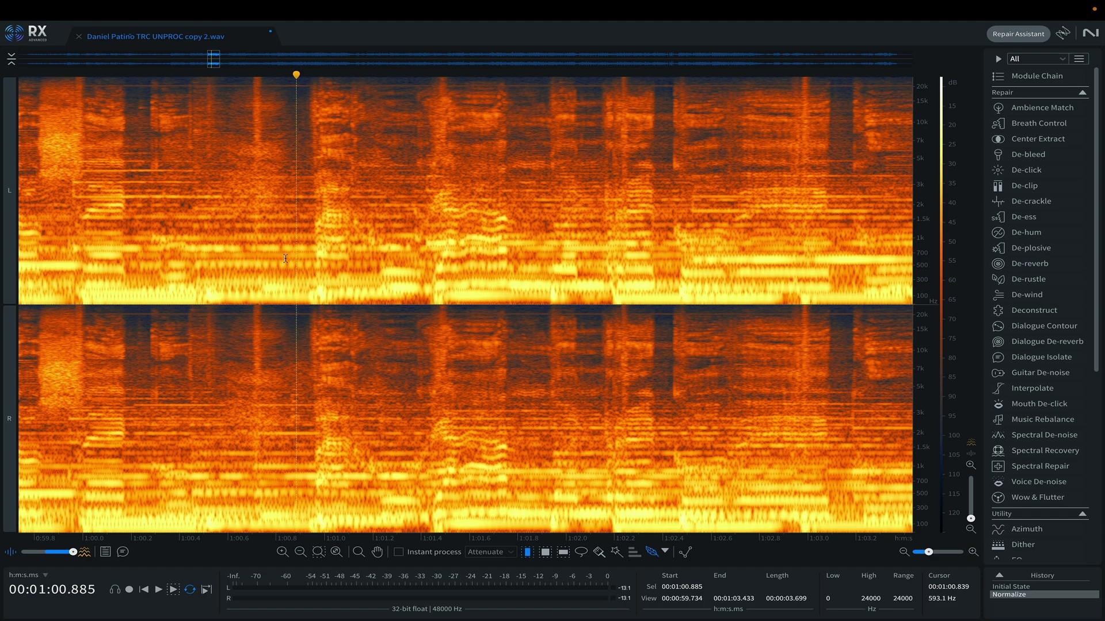
{"action": "scroll", "coordinate": [285, 259], "scroll_direction": "down", "scroll_amount": 3}
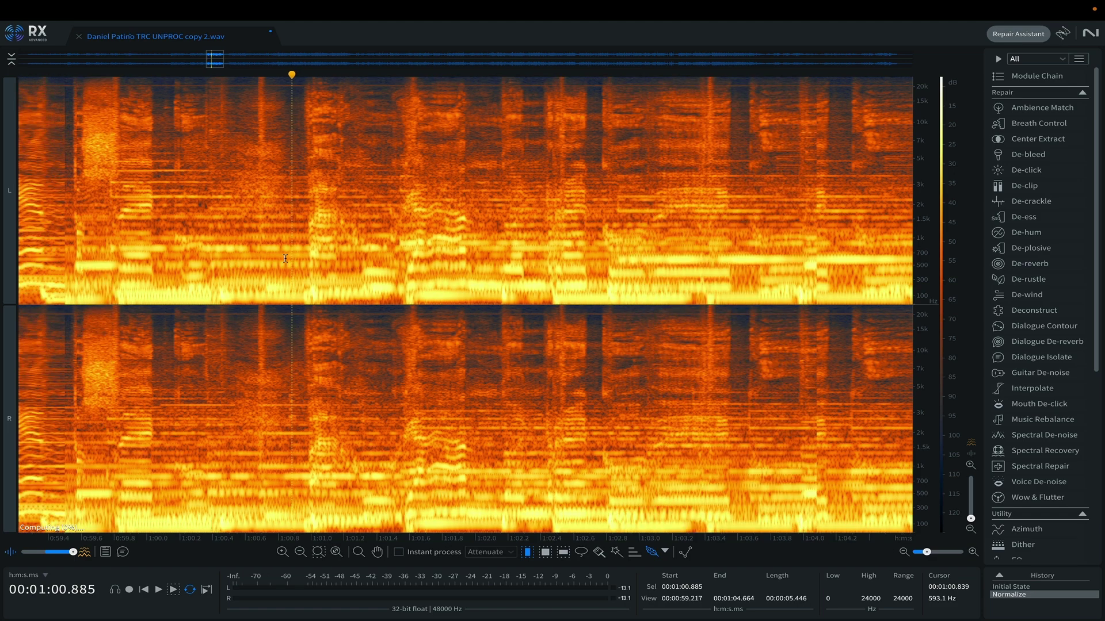
{"action": "scroll", "coordinate": [285, 260], "scroll_direction": "down", "scroll_amount": 3}
{"action": "scroll", "coordinate": [285, 259], "scroll_direction": "down", "scroll_amount": 3}
{"action": "scroll", "coordinate": [285, 259], "scroll_direction": "down", "scroll_amount": 1}
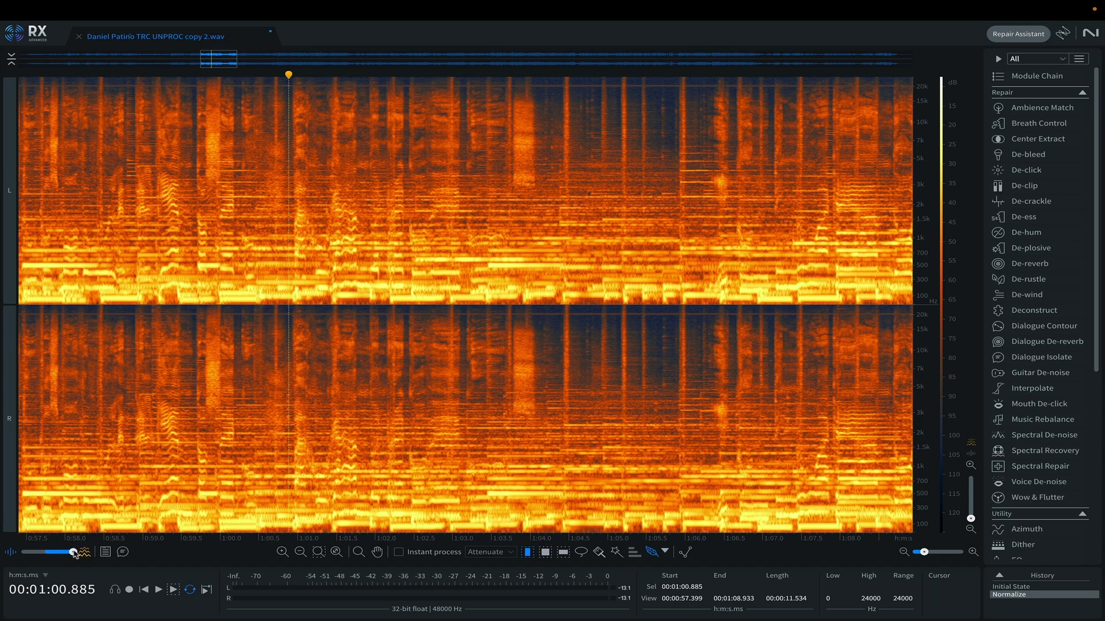
Overlay the waveform on a dimmed spectrogram across the 0:57.4–1:08.6 view
{"action": "mouse_move", "coordinate": [74, 553]}
{"action": "left_mouse_down"}
{"action": "mouse_move", "coordinate": [23, 552]}
{"action": "mouse_move", "coordinate": [75, 552]}
{"action": "left_mouse_up"}
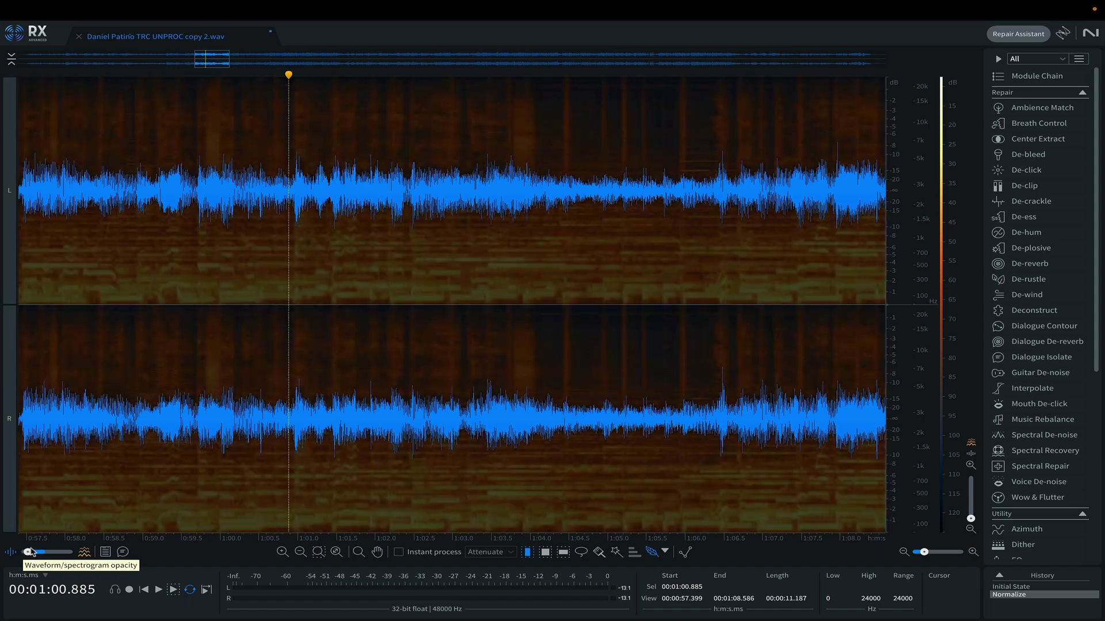